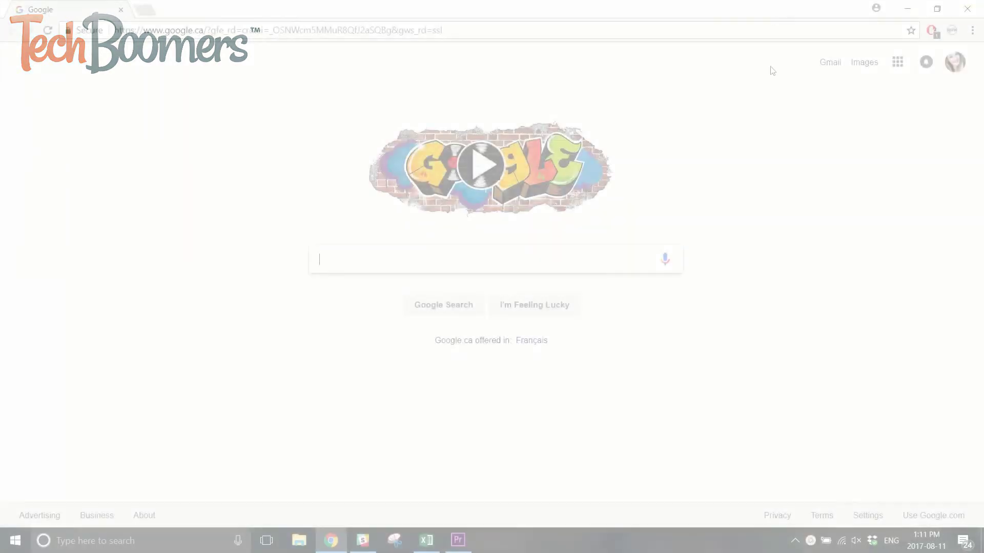
- Go to youtube.com from the browser address bar
click(492, 28)
text(you)
key(BackSpace)
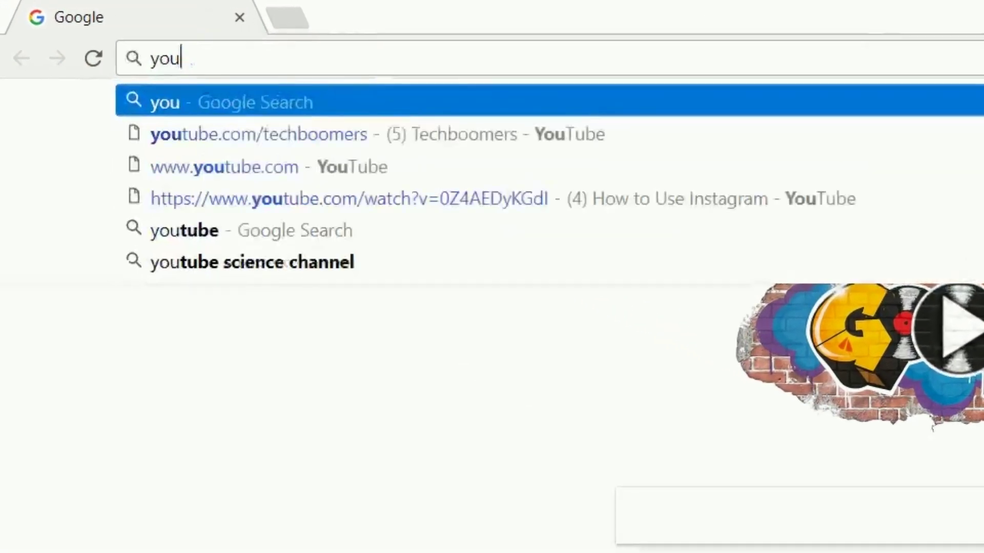
text(tube.com)
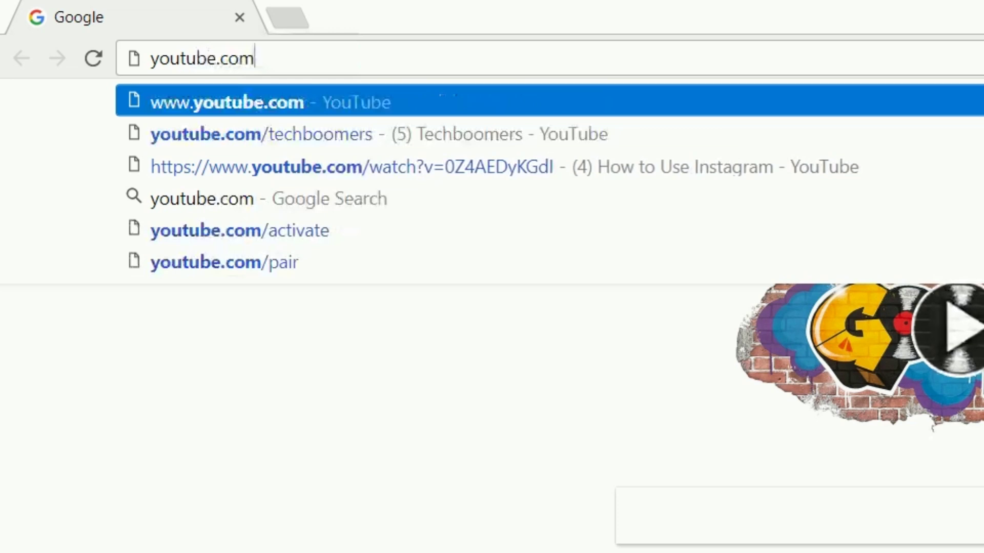
key(Return)
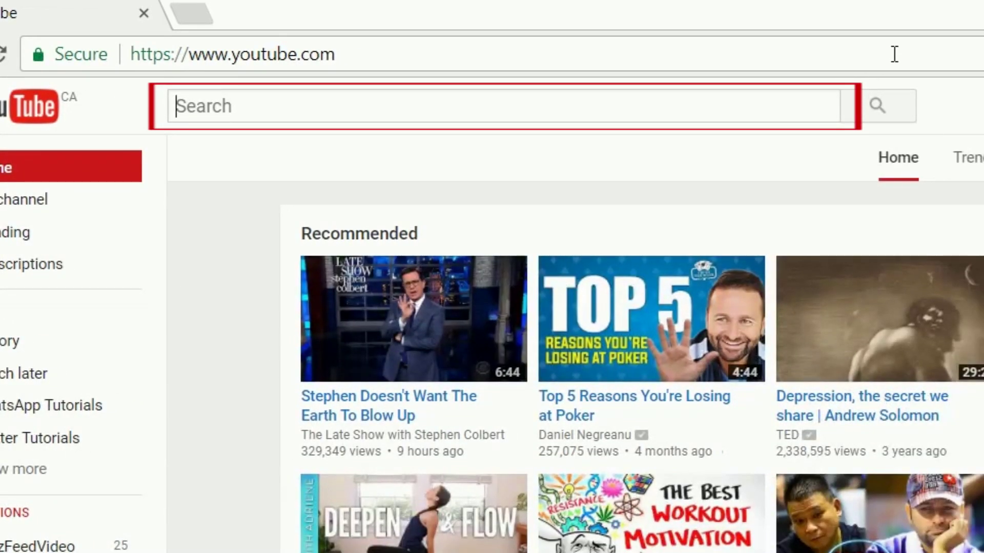
- Search YouTube for 'techboomers'
click(262, 108)
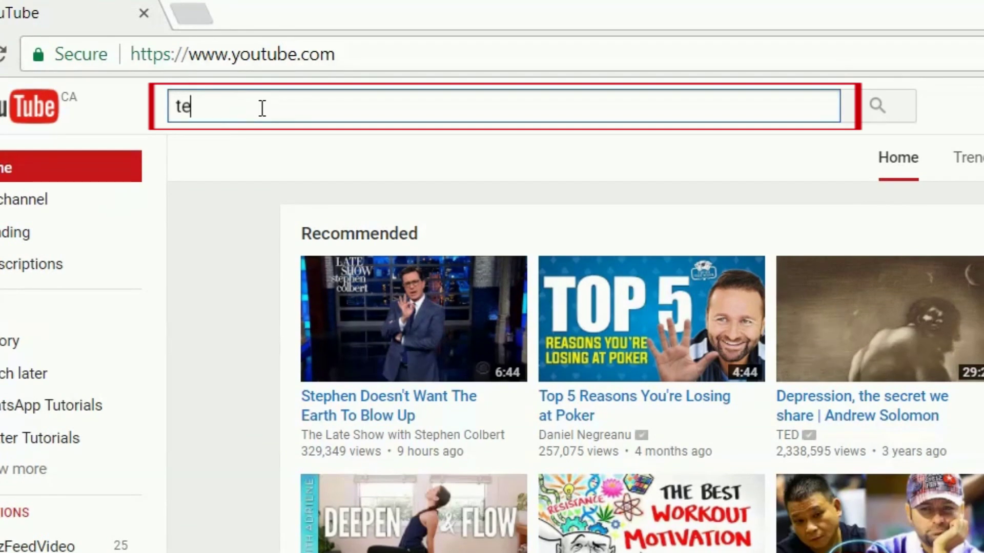
text(techboomers)
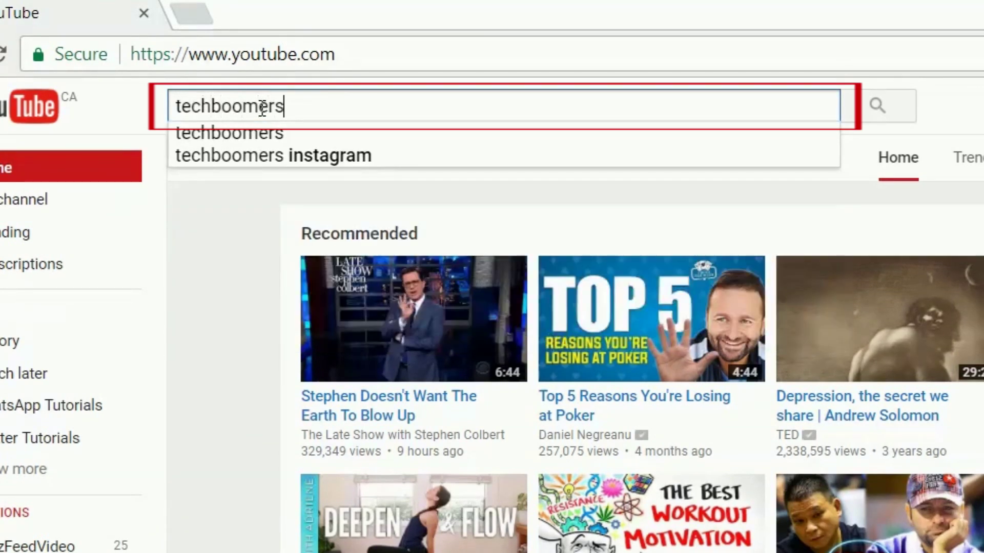
key(Return)
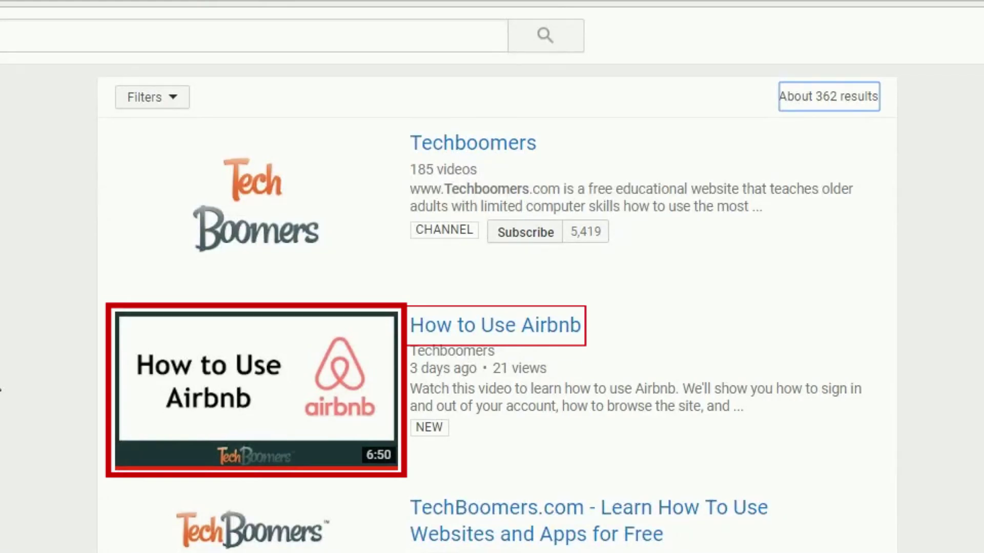
- Open the How to Use Airbnb result and copy its URL from the address bar
click(213, 382)
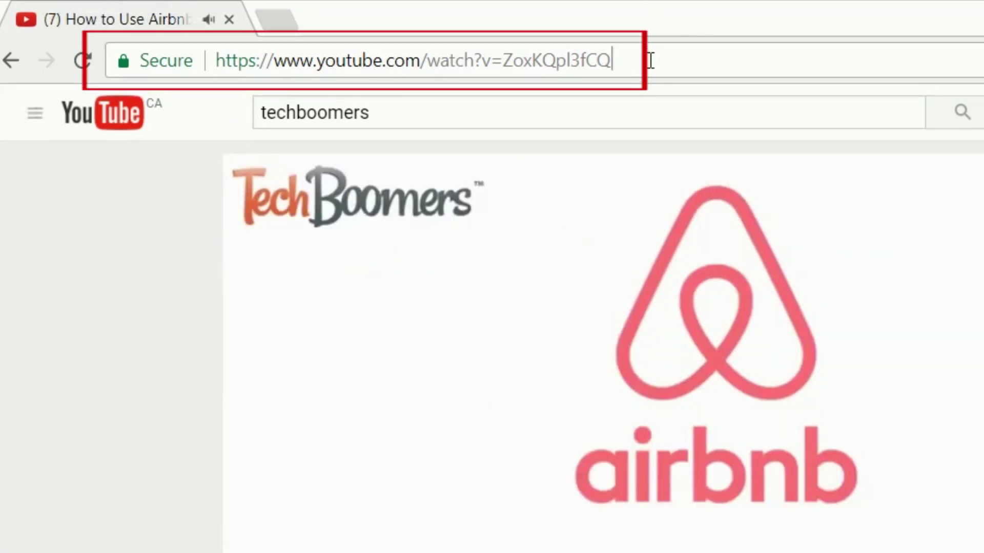
click(650, 61)
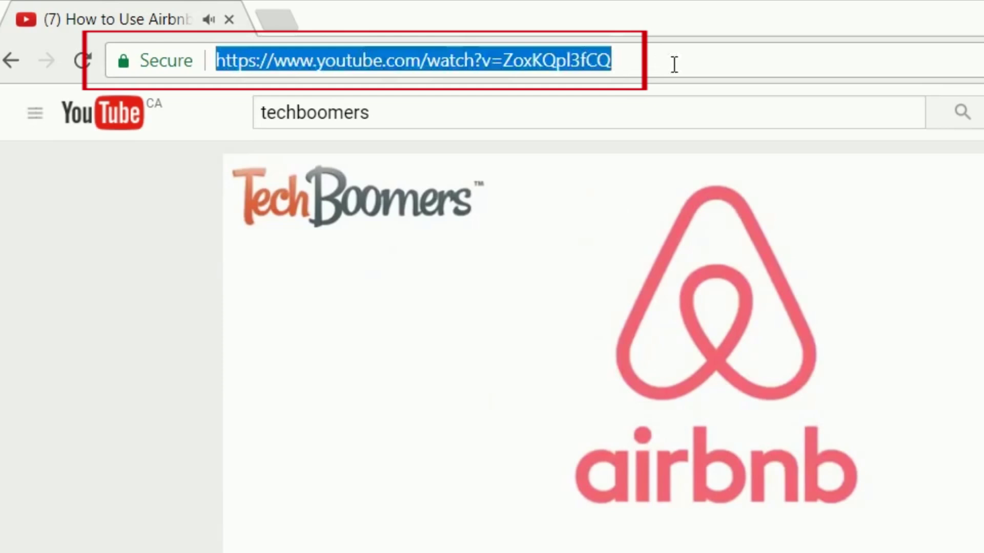
right_click(616, 60)
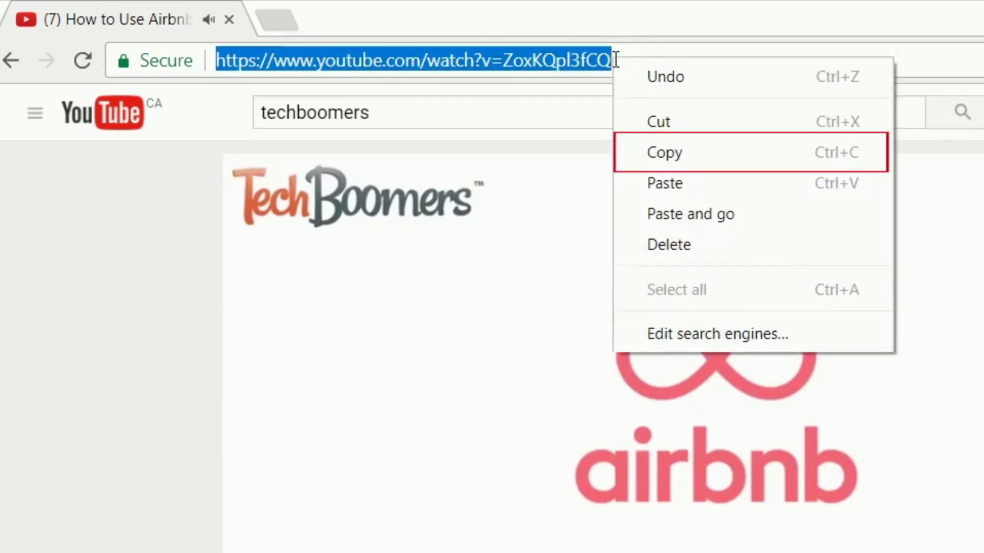
click(726, 152)
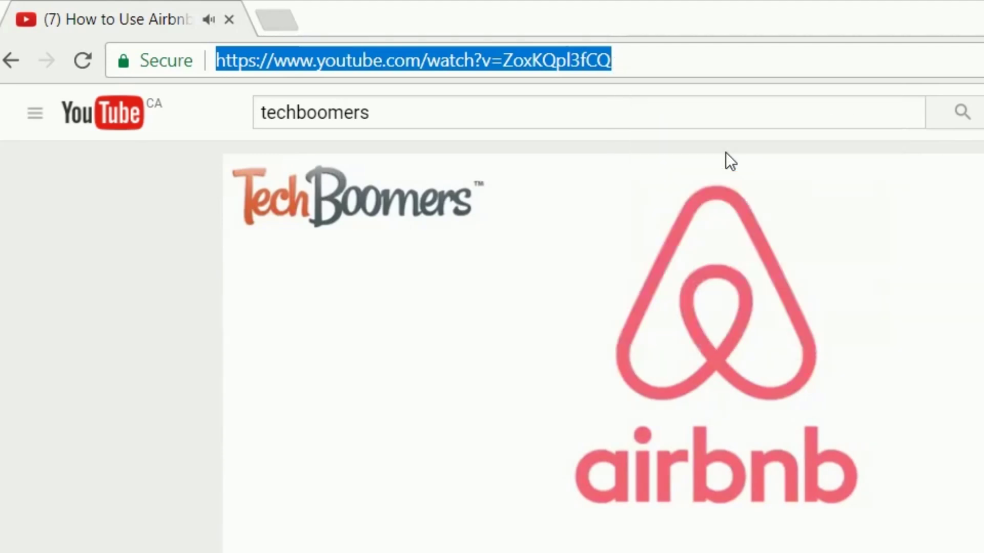
- Load facebook.com in a new browser tab
click(285, 17)
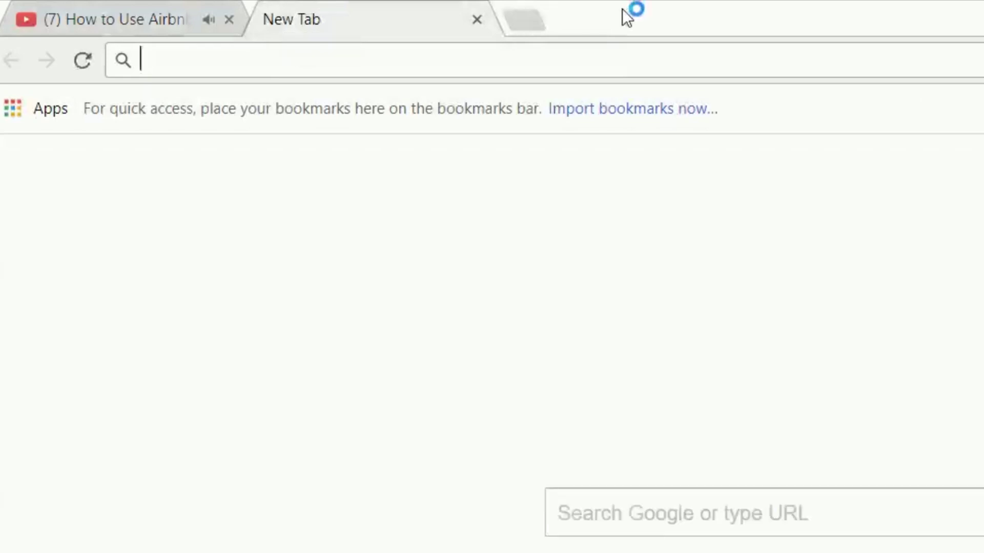
text(fa)
key(Right)
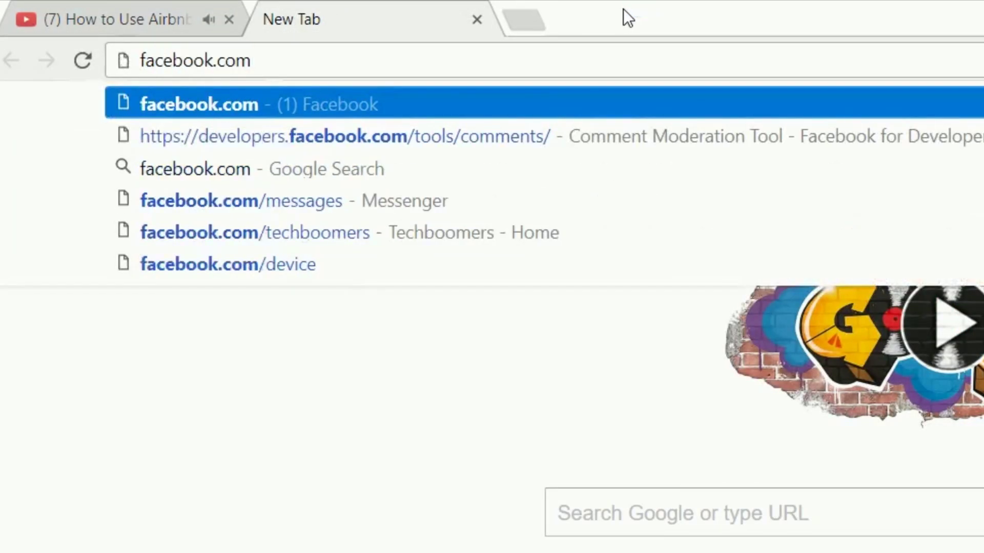
key(Return)
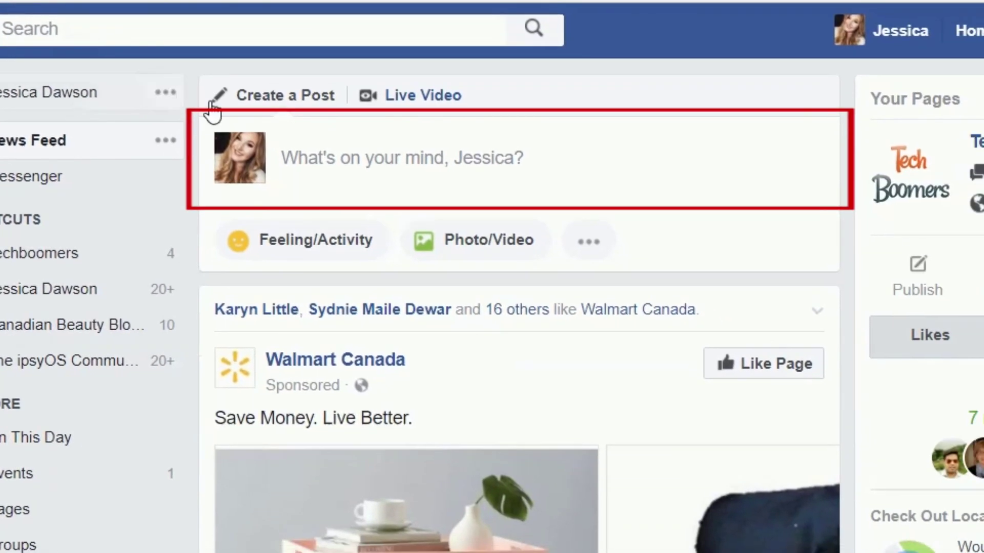
- Post the pasted Airbnb video link with the caption 'Check out this awesome video by TechBoomers'
click(332, 179)
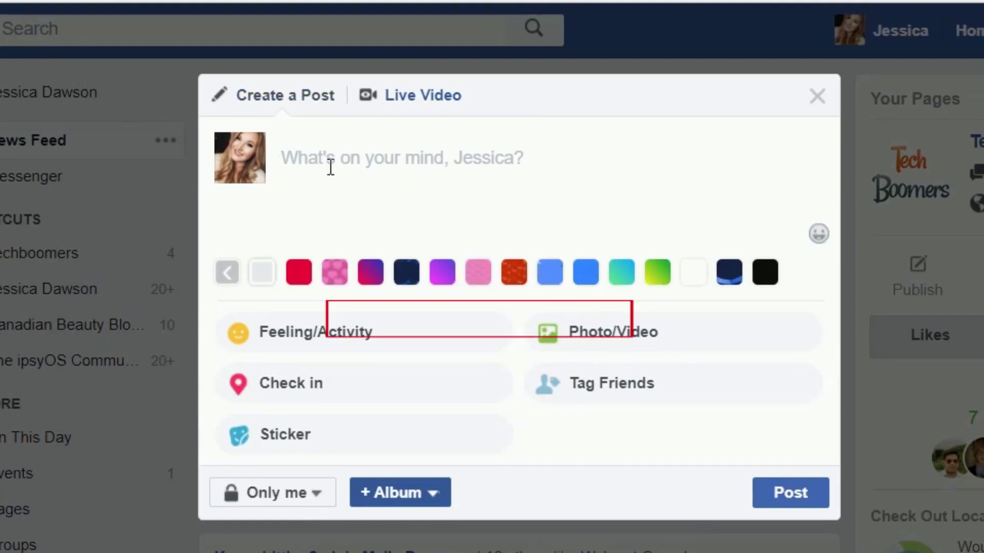
right_click(330, 166)
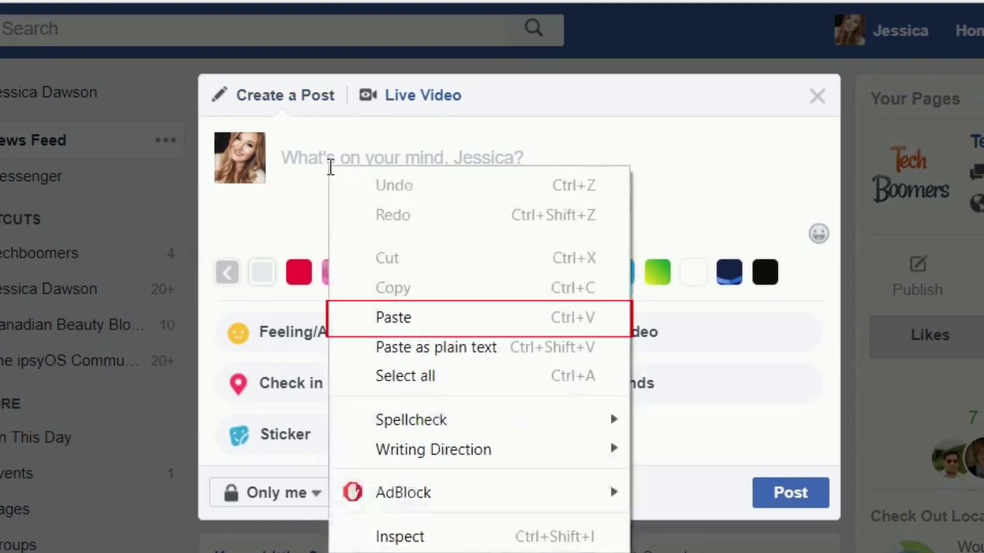
click(460, 316)
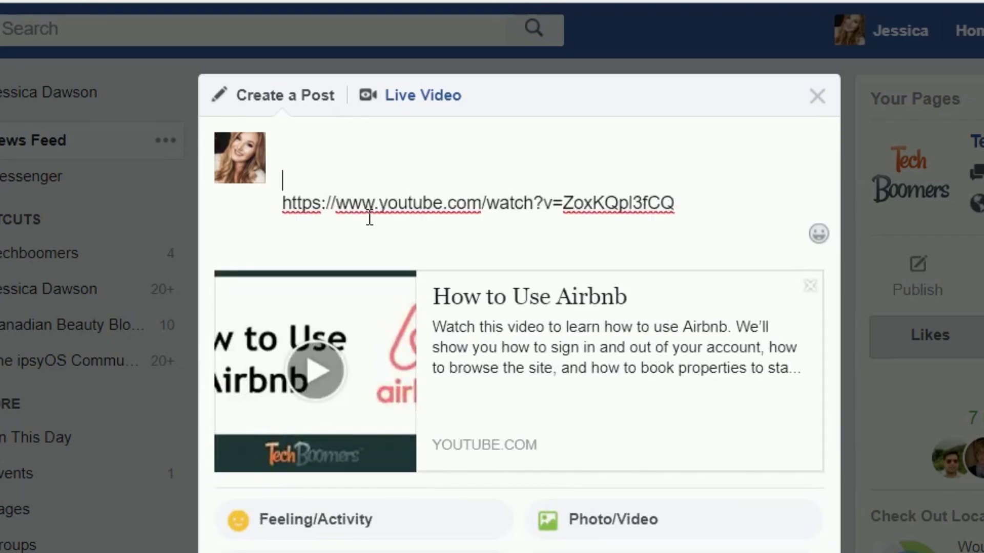
text(Check out this awesome v)
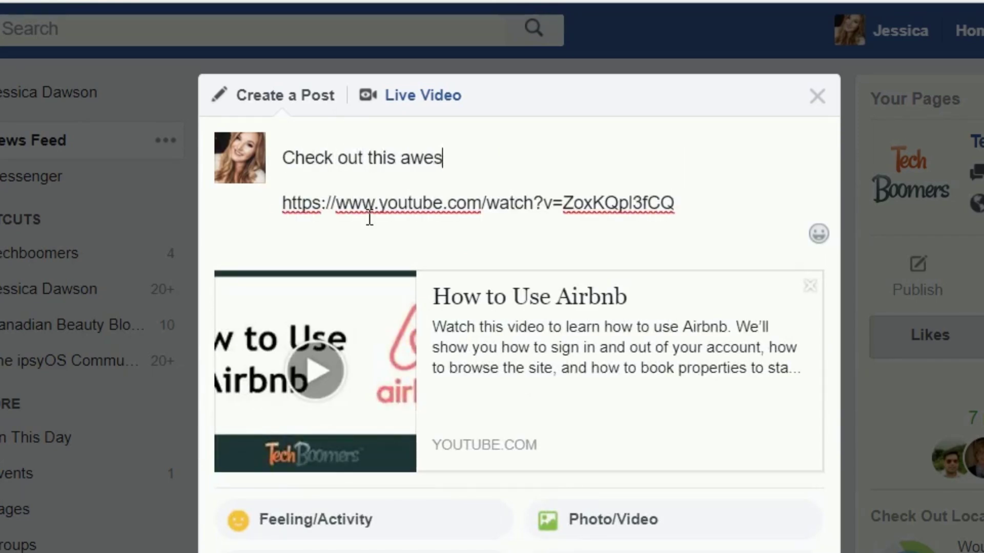
text(ideo by TechBoomers)
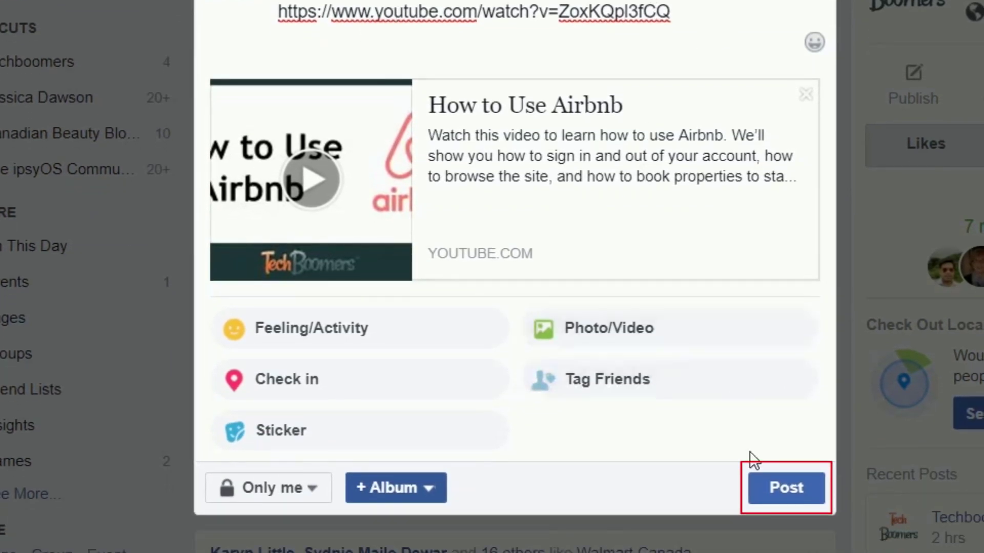
click(814, 505)
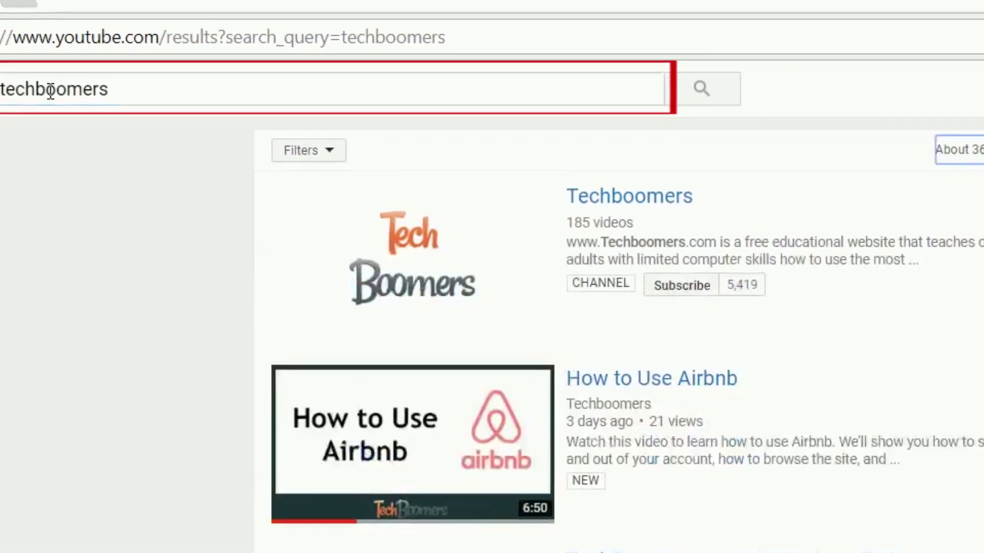
- Open How to Use Snapchat from the techboomers results and scroll below the player
scroll(231, 196, down, 2)
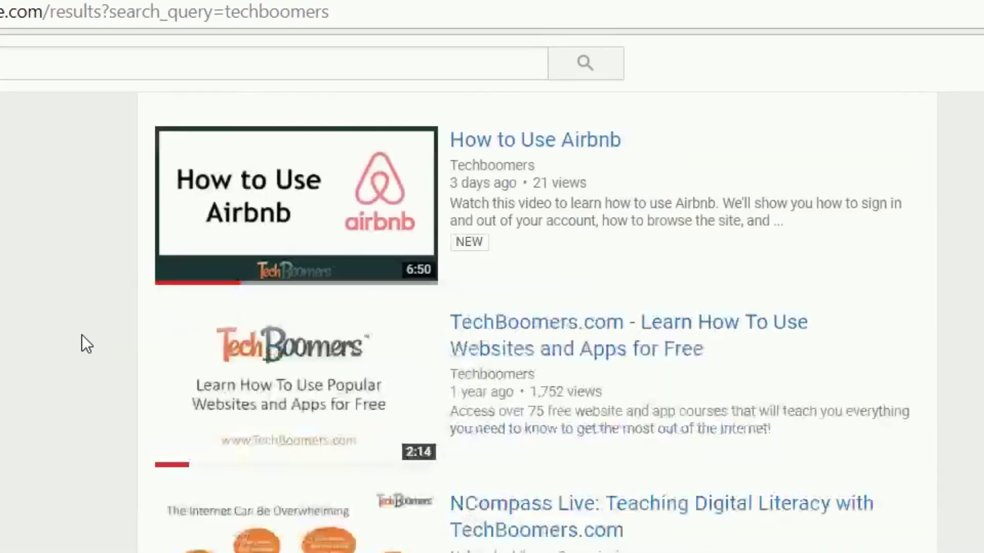
scroll(81, 334, down, 10)
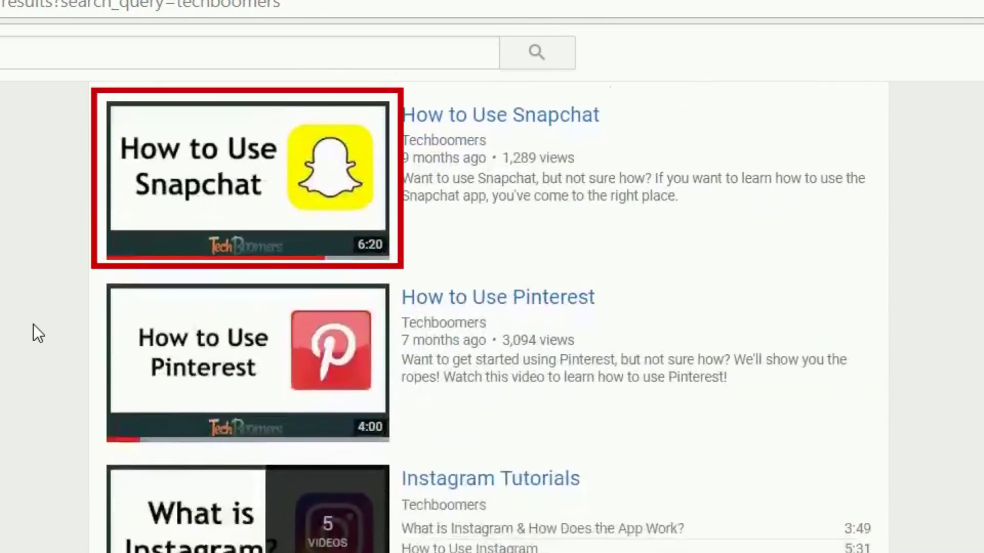
click(234, 156)
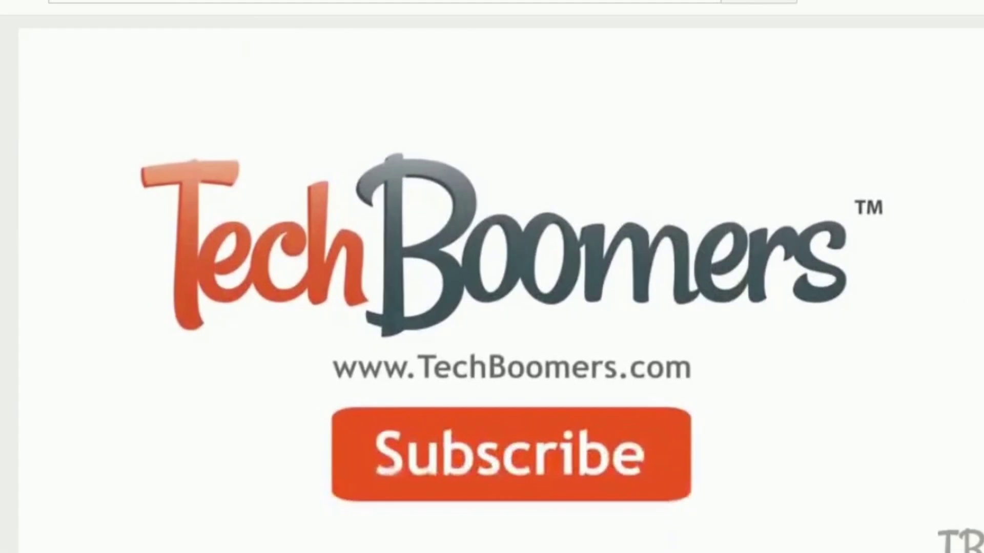
scroll(501, 284, down, 5)
scroll(501, 285, down, 5)
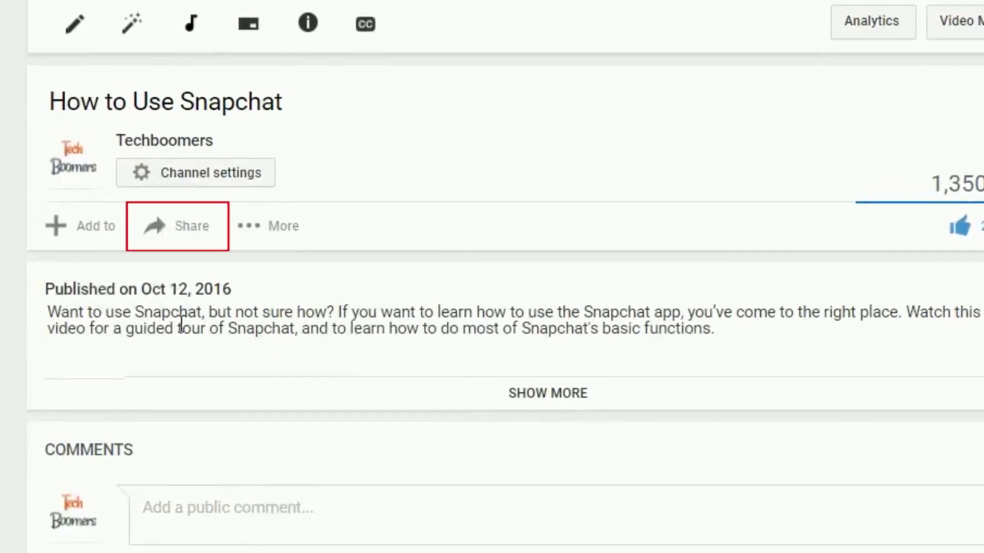
- Show the Snapchat video's share panel with its youtu.be link
click(161, 248)
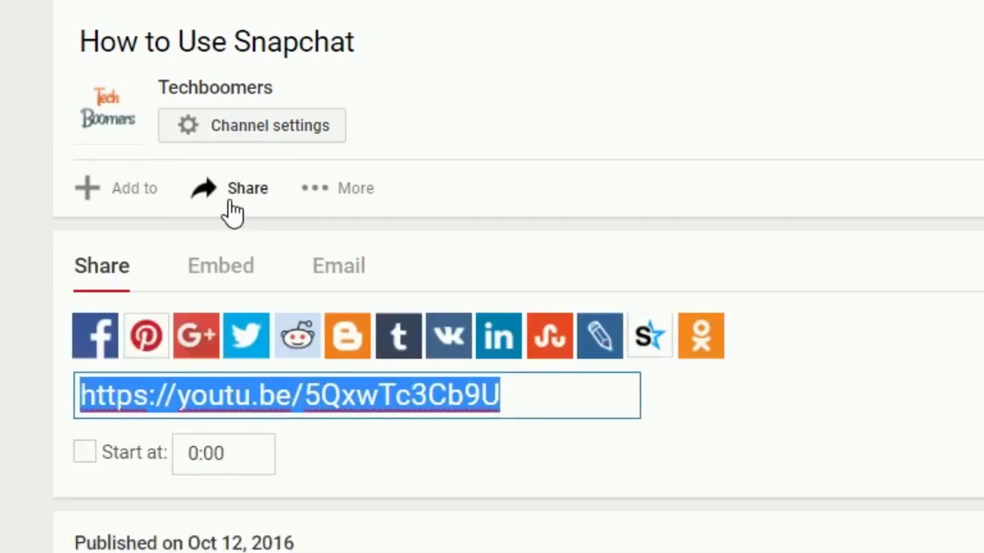
click(427, 236)
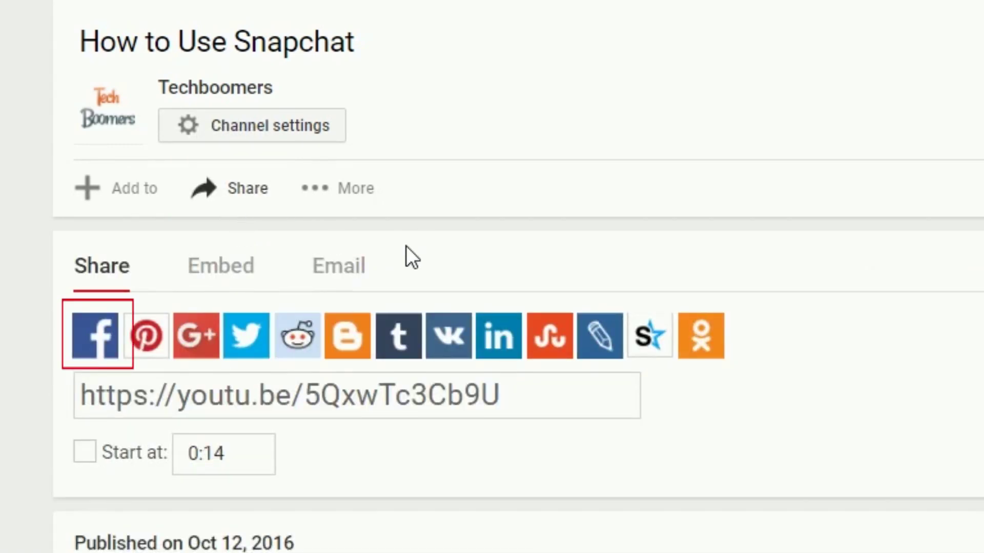
- Share the video to Facebook captioned 'This video is a great tool to help you learn how to use Snapchat'
click(98, 346)
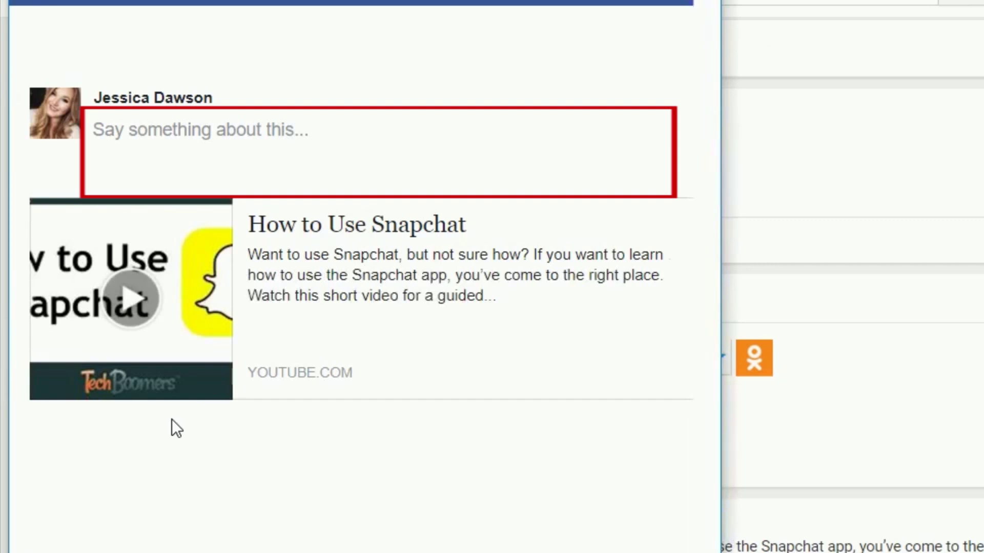
text(This video is a great tool to hekd)
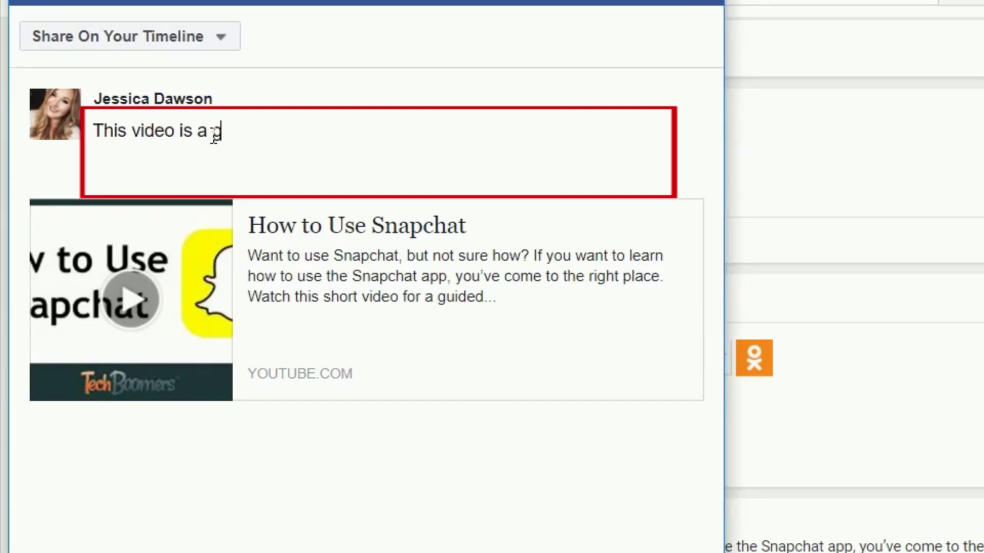
key(BackSpace)
key(BackSpace)
text(lp you learn how to use Snapchat)
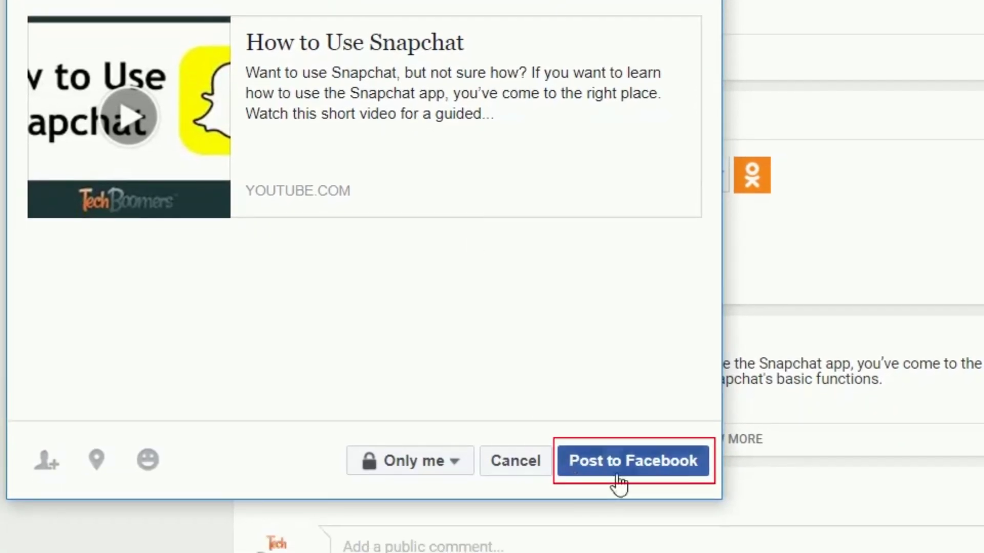
click(618, 478)
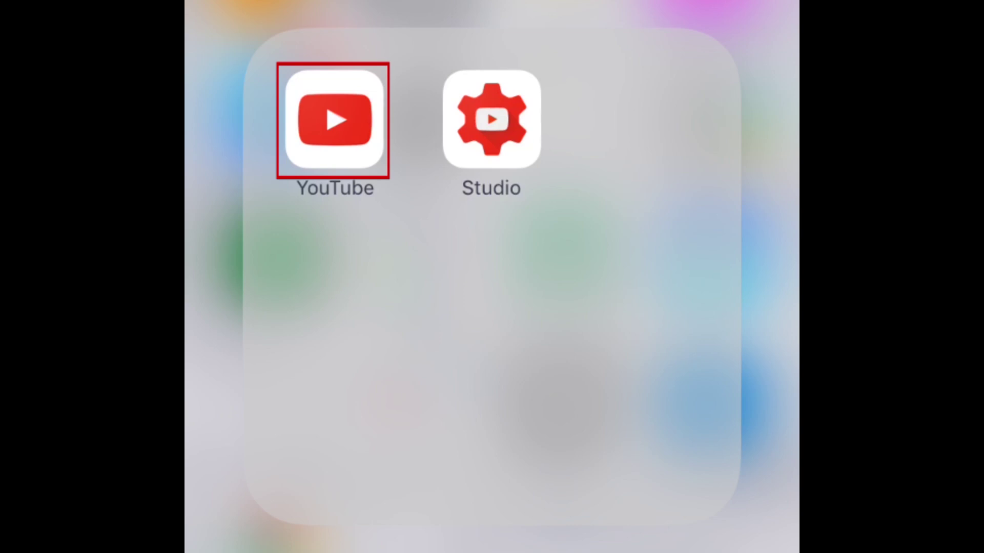
- In the YouTube app, search 'Techboomers' and open the How to Use Airbnb video
click(335, 119)
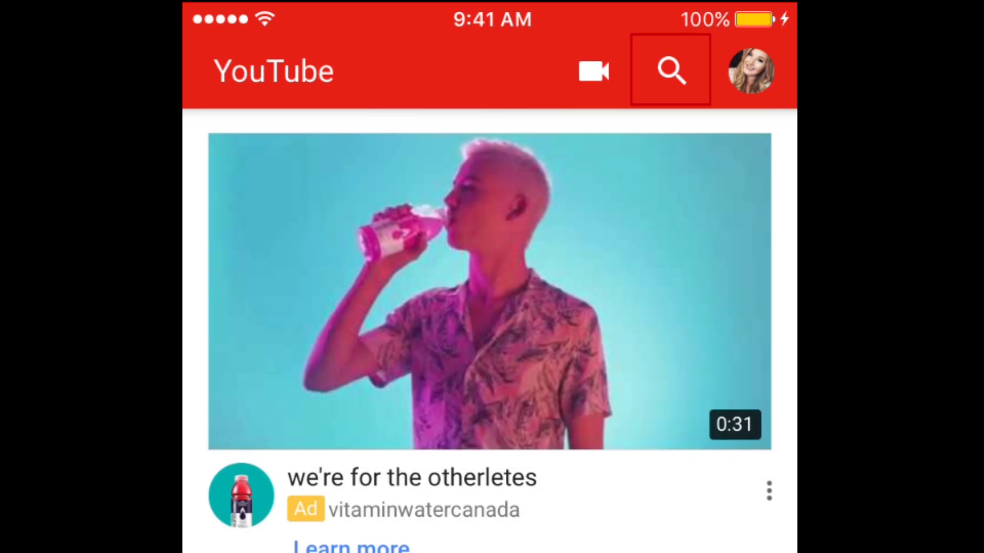
click(671, 71)
text(Tech)
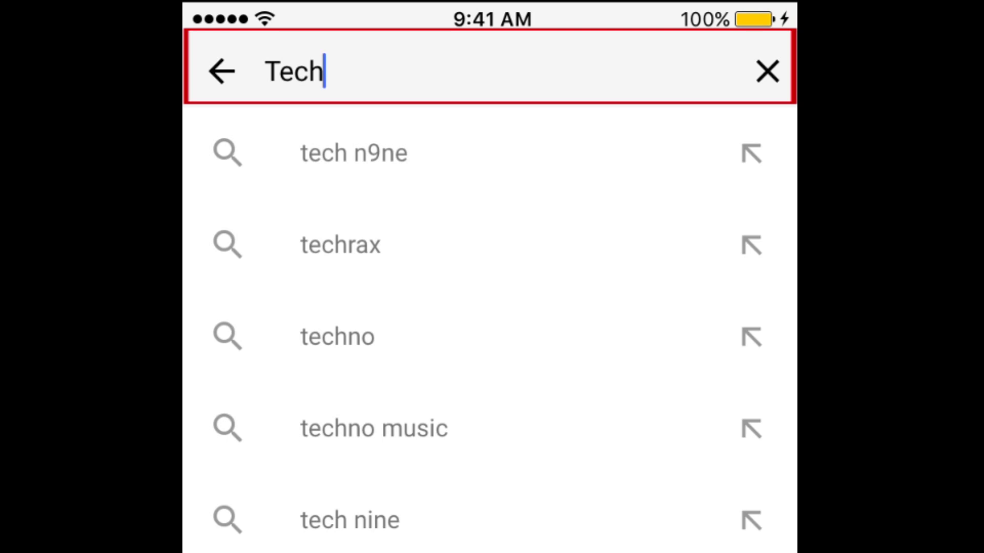
text(boomers)
key(Return)
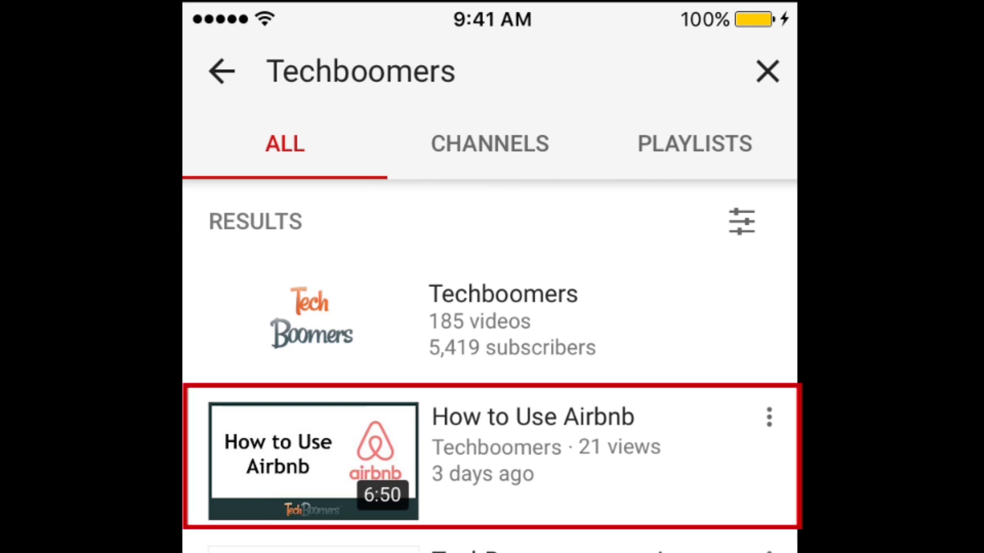
click(563, 456)
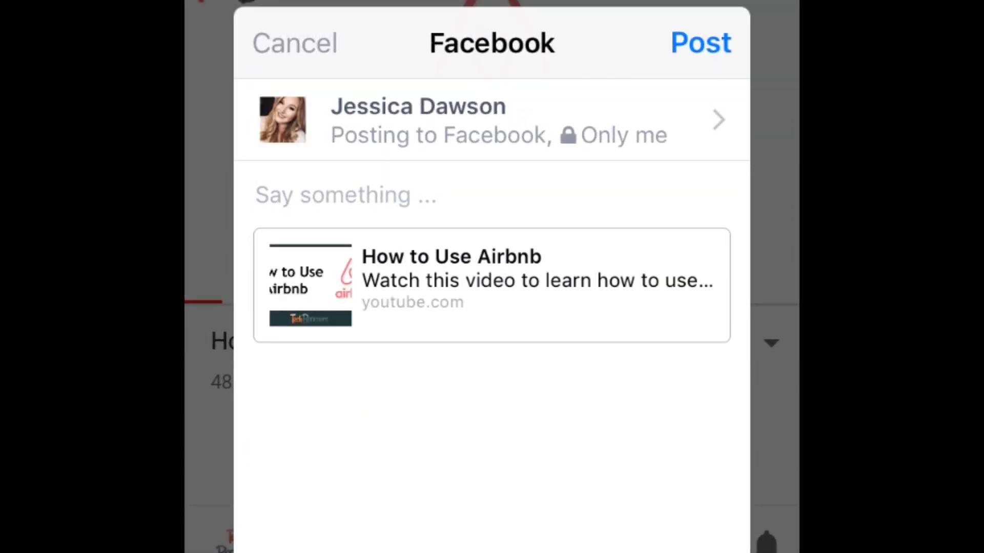
- Enter the caption 'Awesome video from TechBoomers!' in the Facebook share composer
text(Awesome video)
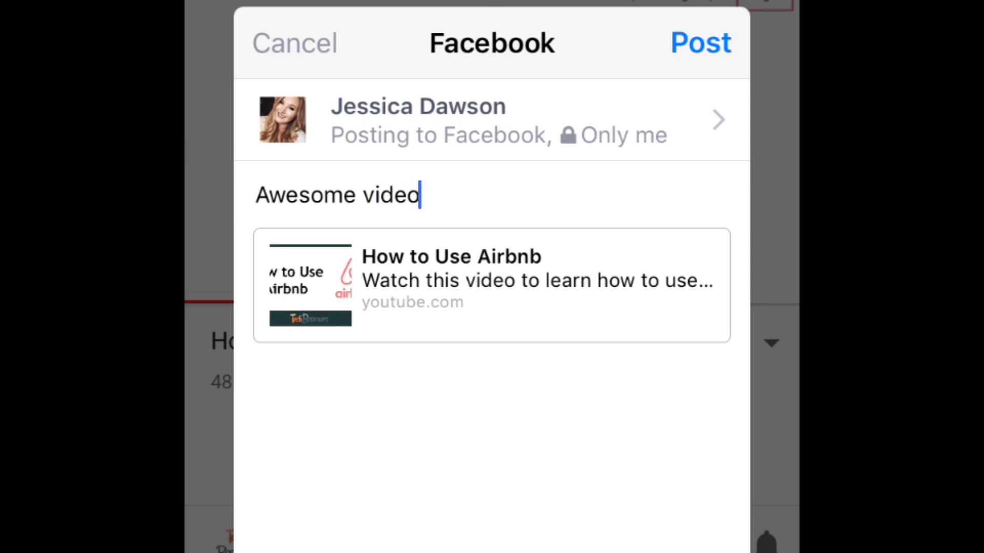
text( from TechBoomers!)
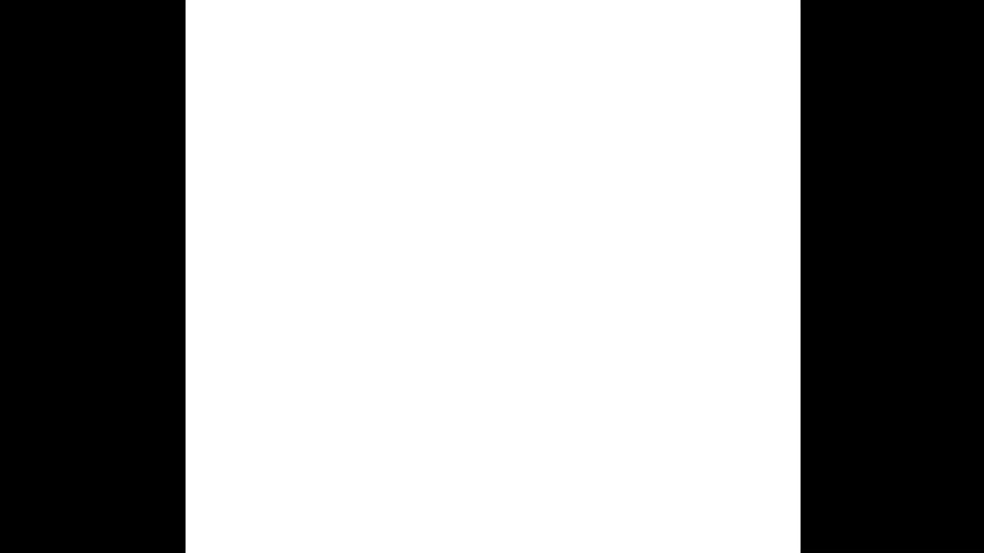
- Go to youtube.com in Safari and search for techboomers
click(489, 36)
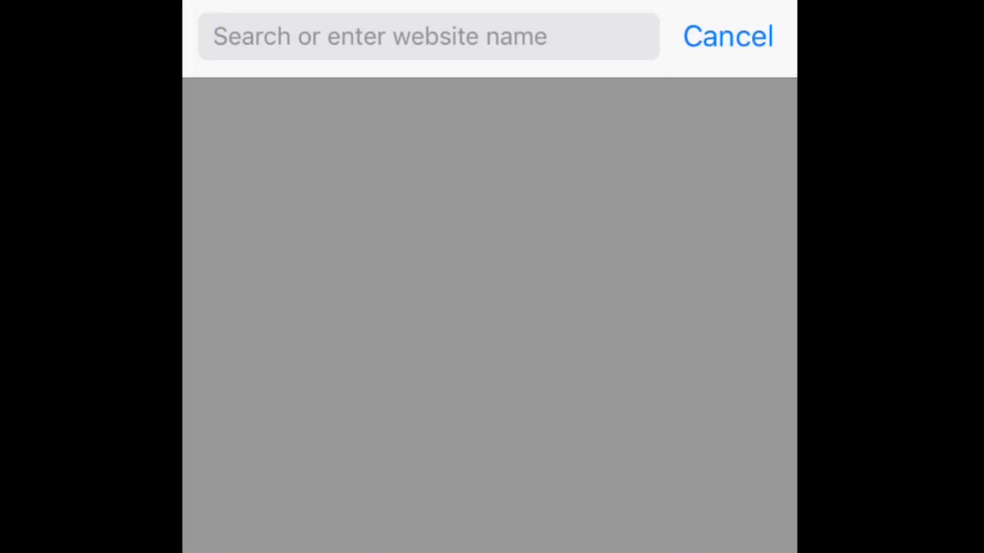
text(youtube.com)
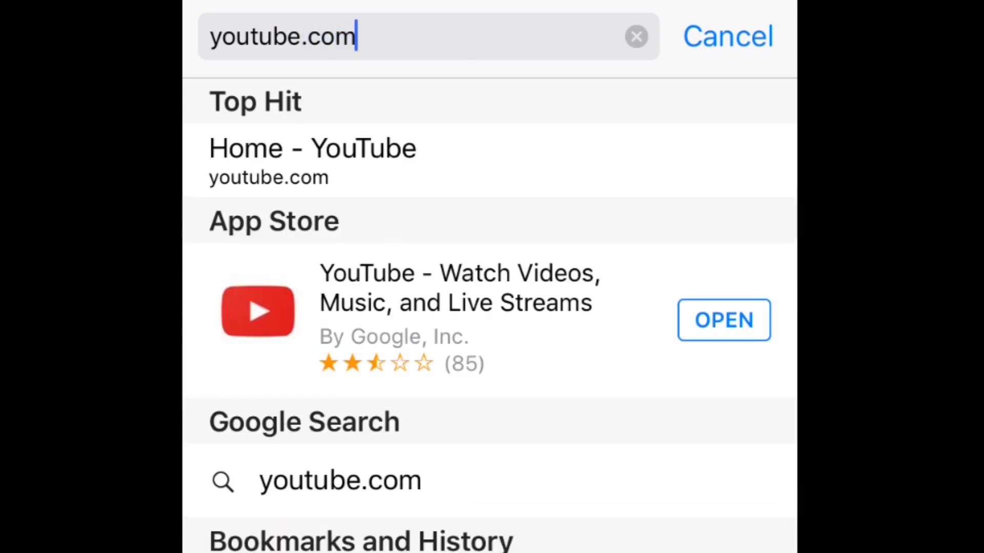
key(Return)
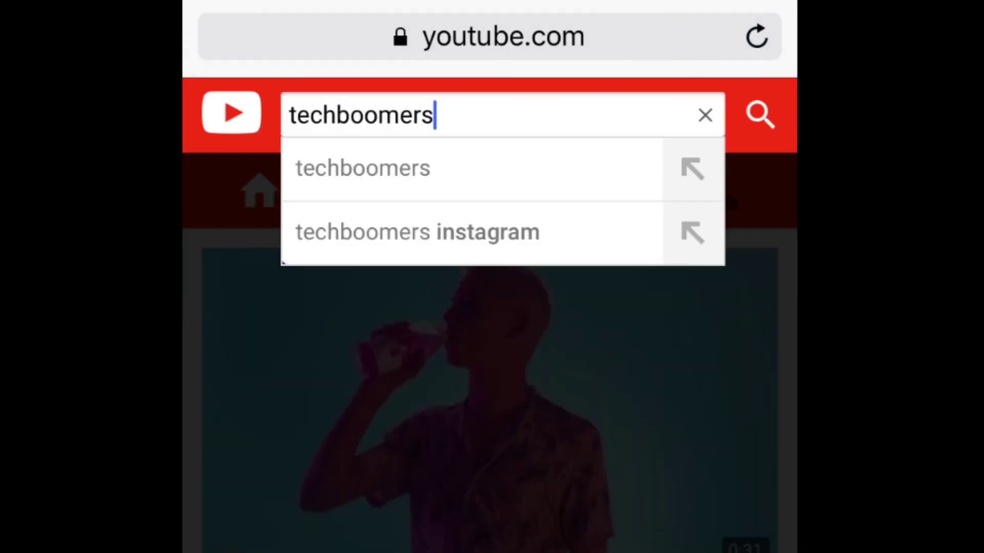
key(Return)
scroll(490, 307, down, 3)
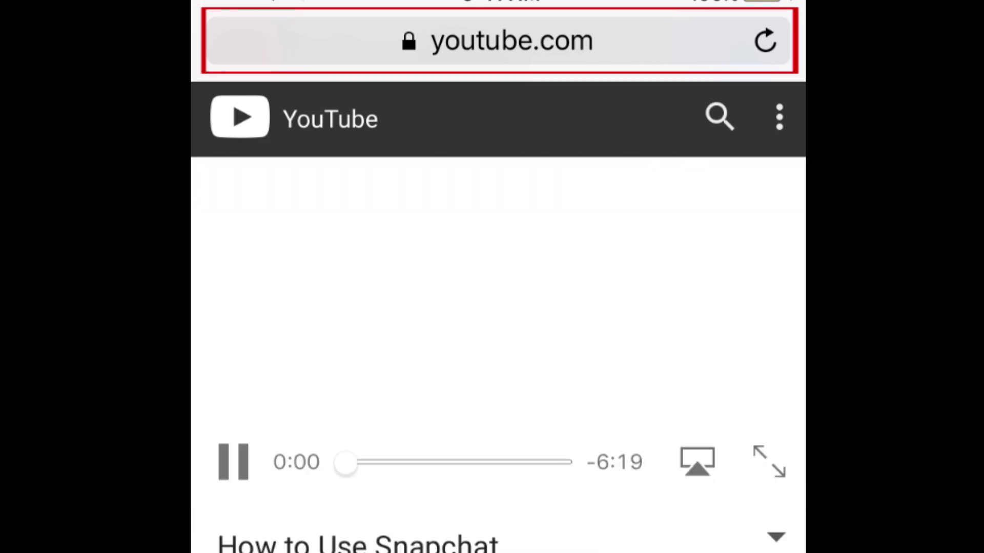
- Copy the How to Use Snapchat video's URL from Safari's address bar
click(511, 41)
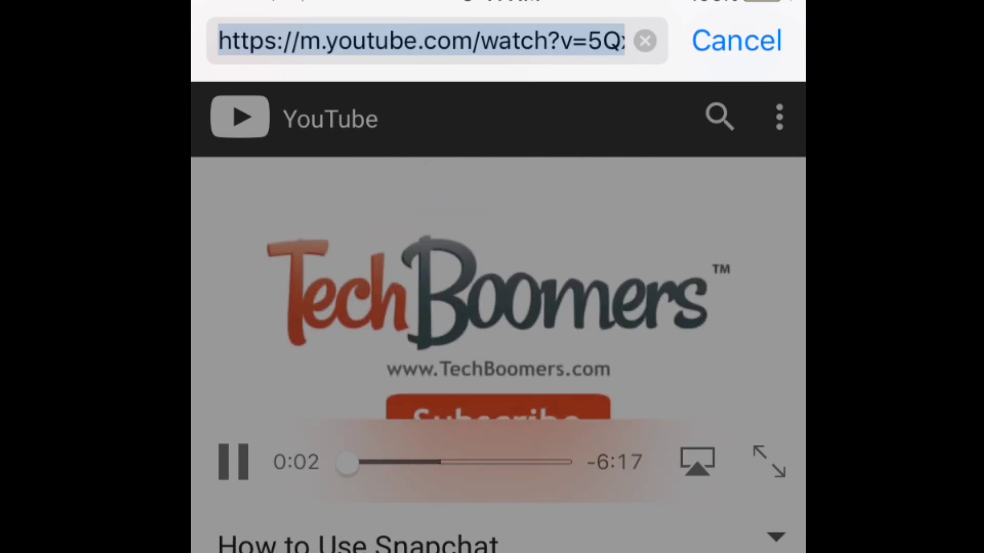
click(421, 41)
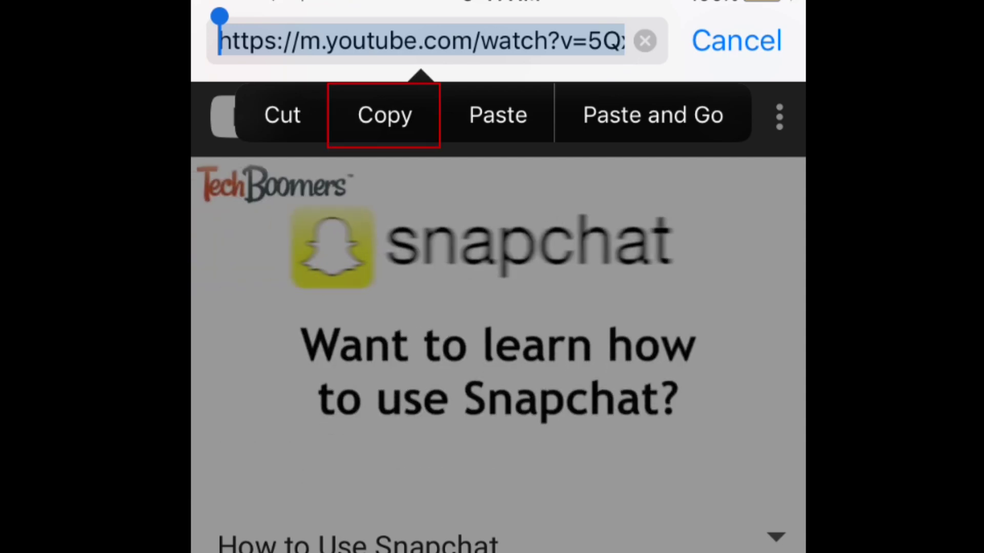
click(384, 114)
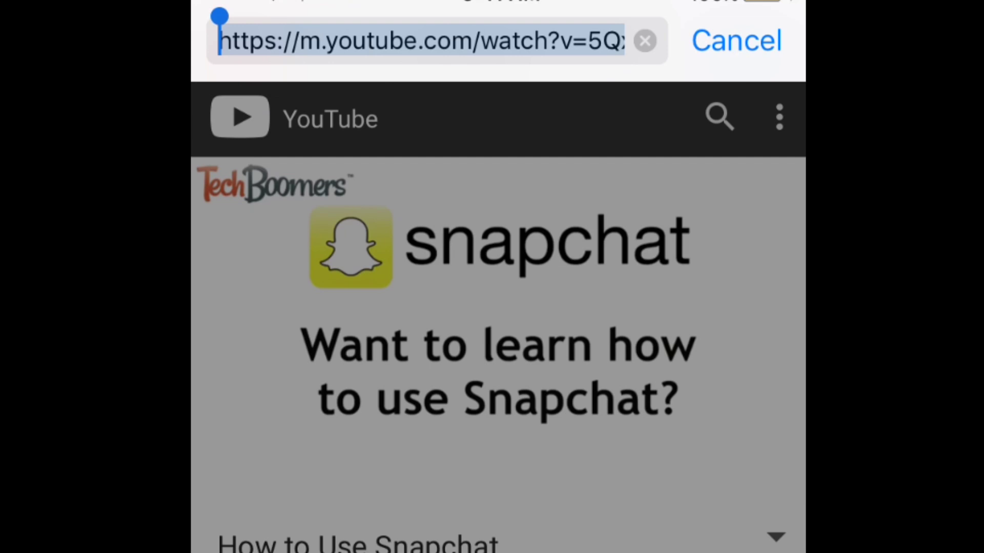
click(736, 40)
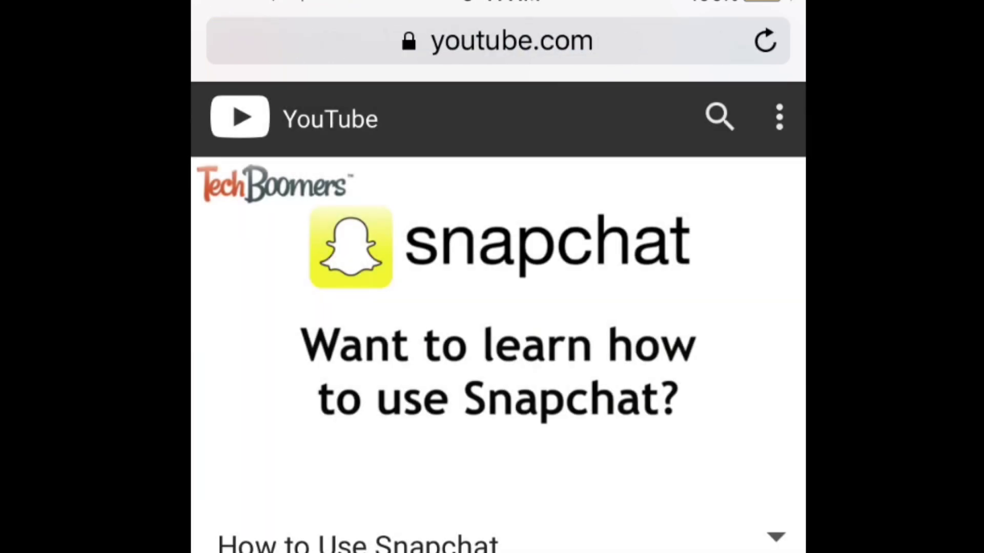
key(super)
click(427, 505)
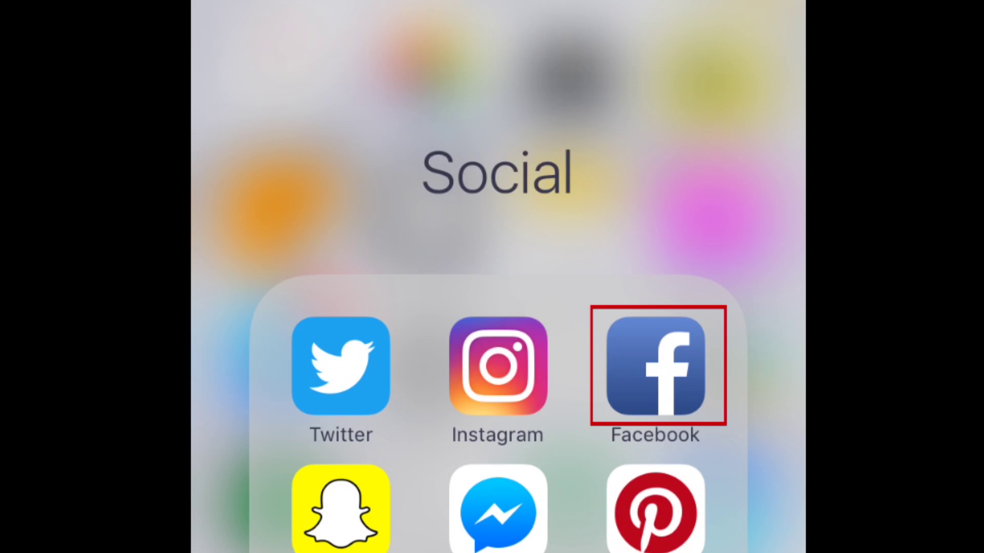
- Post a Facebook status with the pasted Snapchat link and 'Check out this video guys!'
click(655, 366)
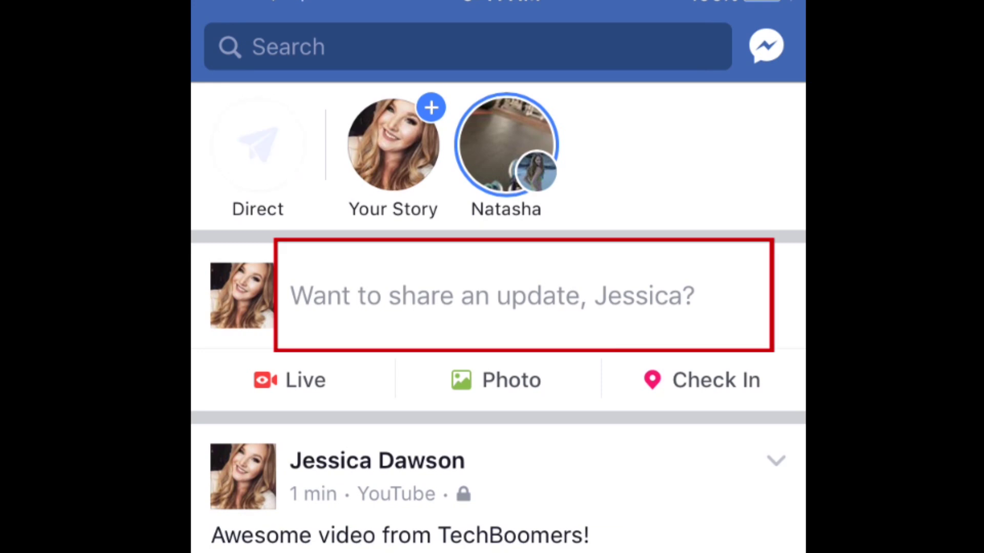
click(492, 296)
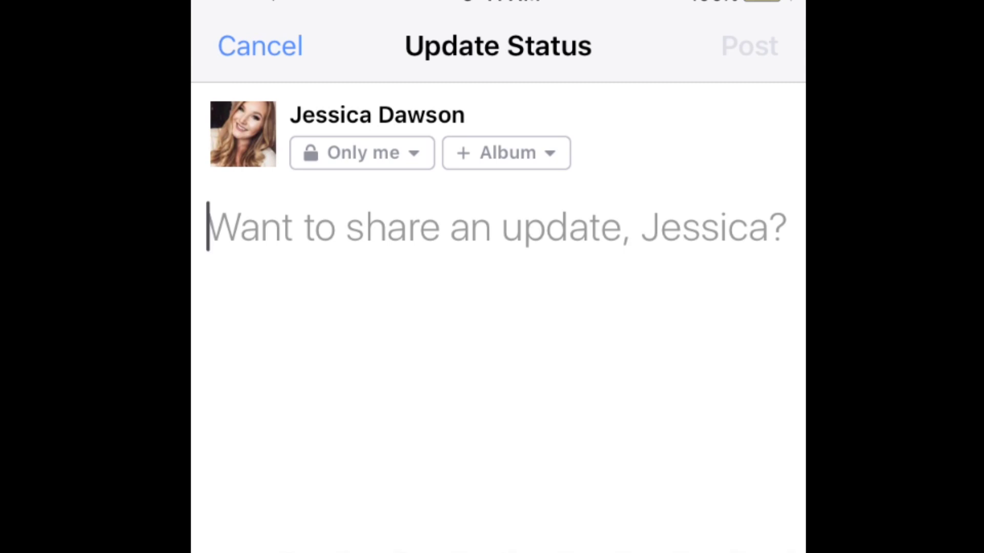
click(208, 225)
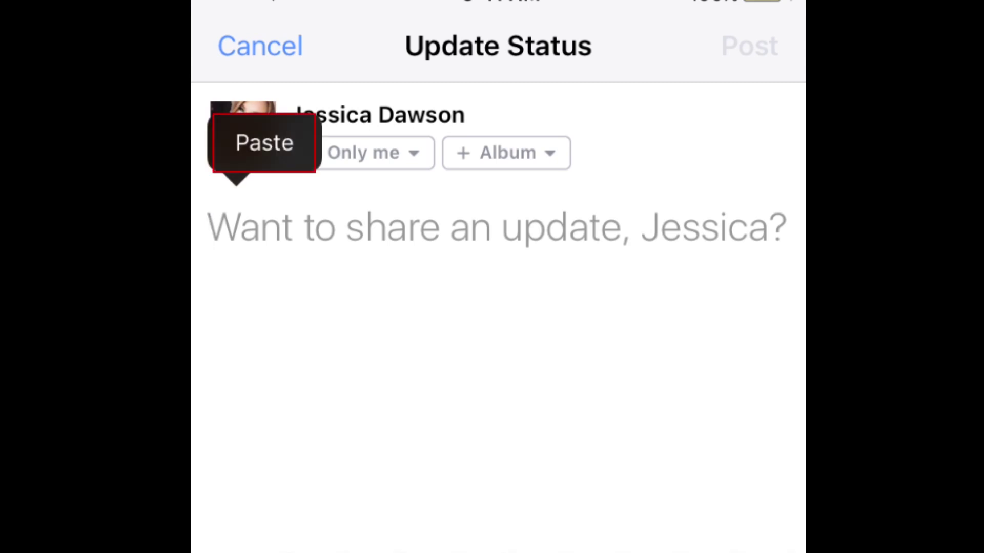
click(265, 143)
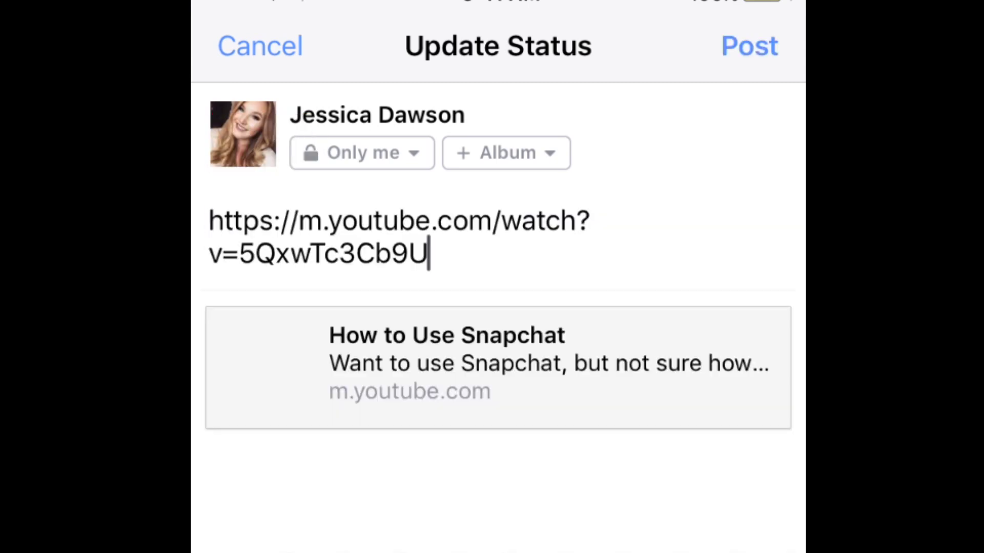
key(Return)
key(Return)
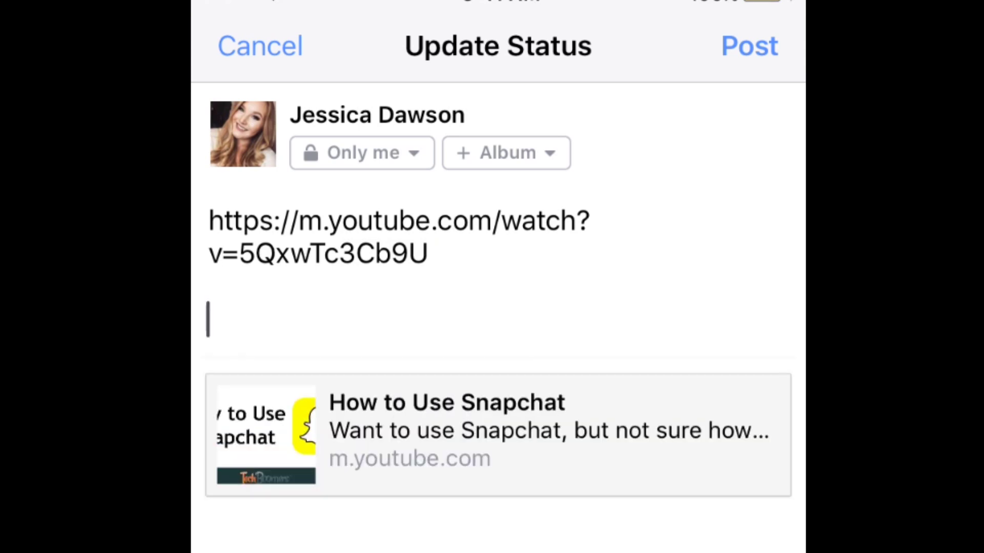
text(Check out this video guys!)
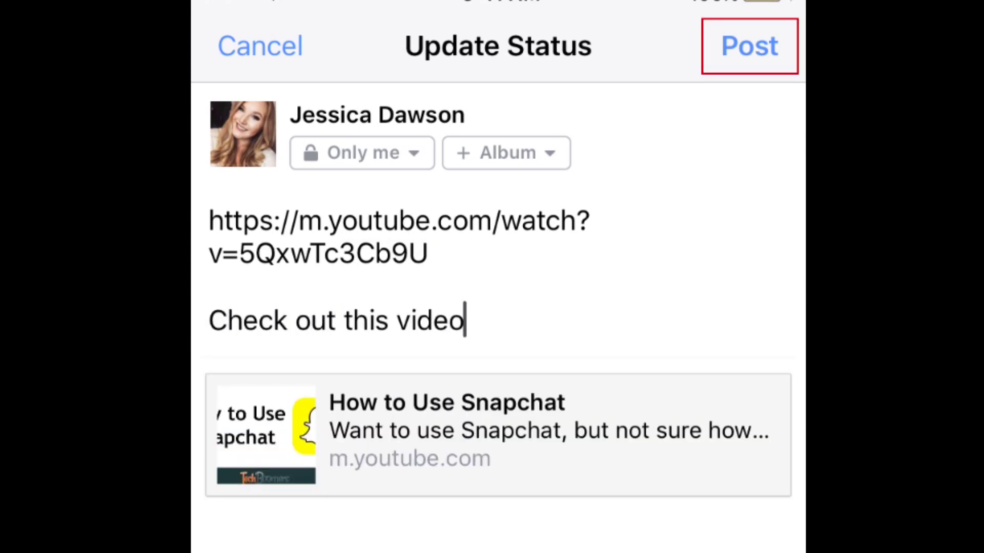
click(749, 47)
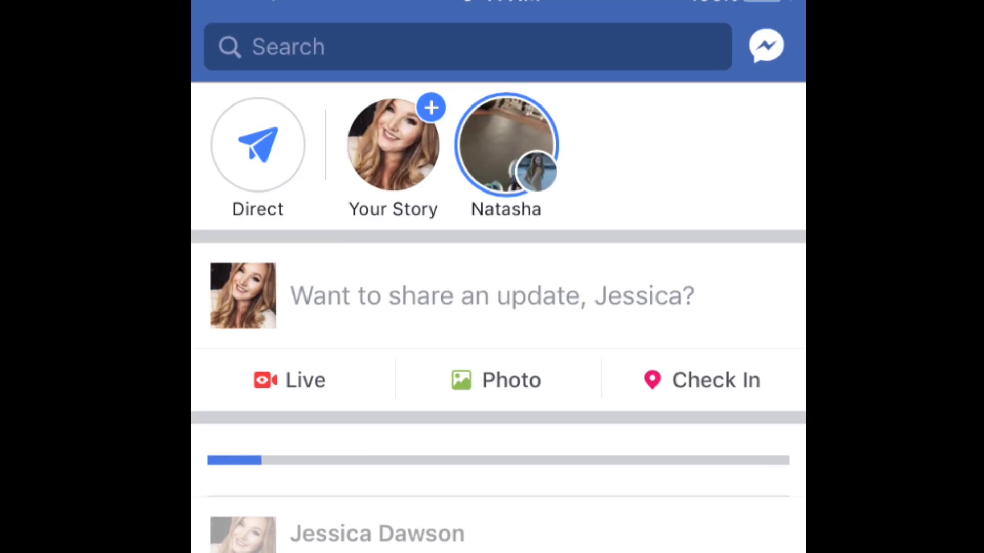